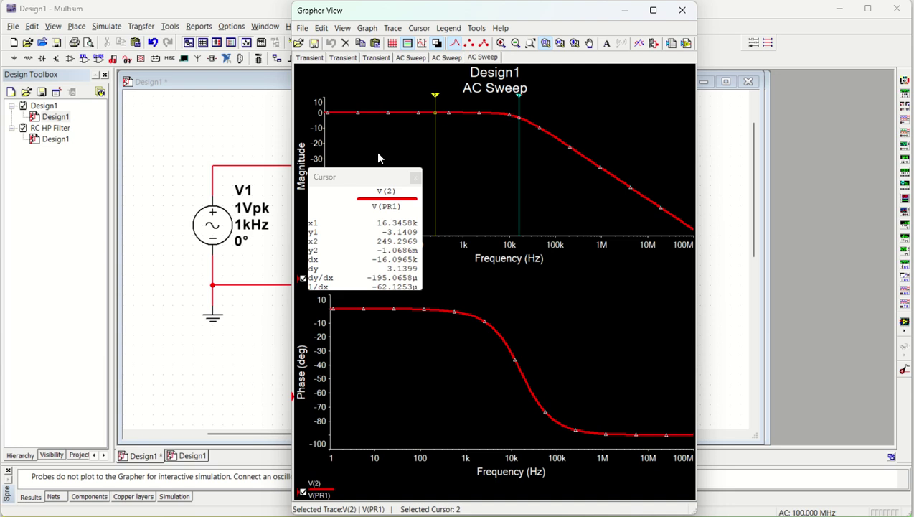
Measure the -3 dB point on the AC sweep magnitude curve with the first cursor, and close the graph window
left_click_drag(337, 176, 588, 278)
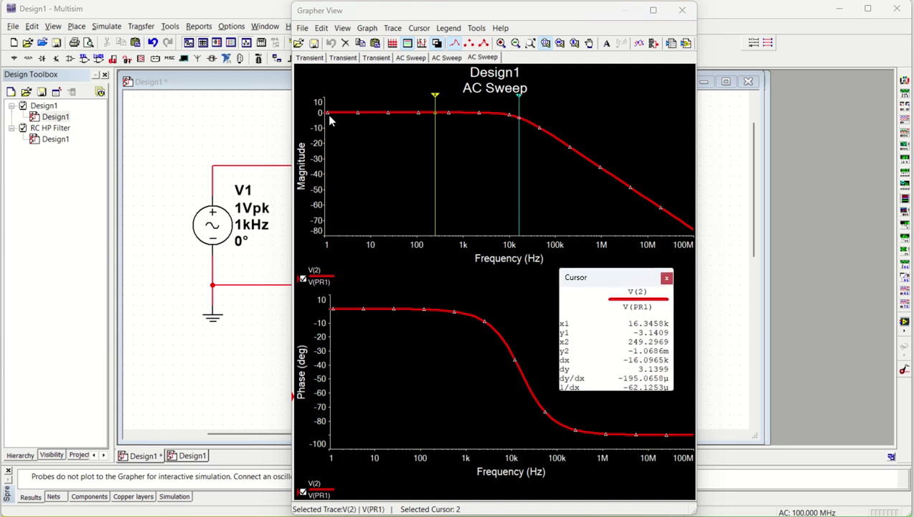
left_click(514, 267)
left_click_drag(521, 102, 520, 104)
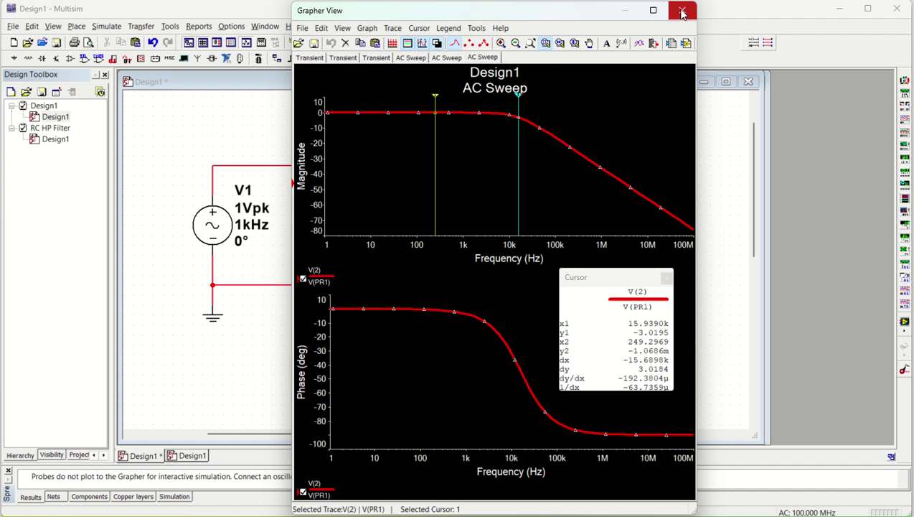
left_click(723, 163)
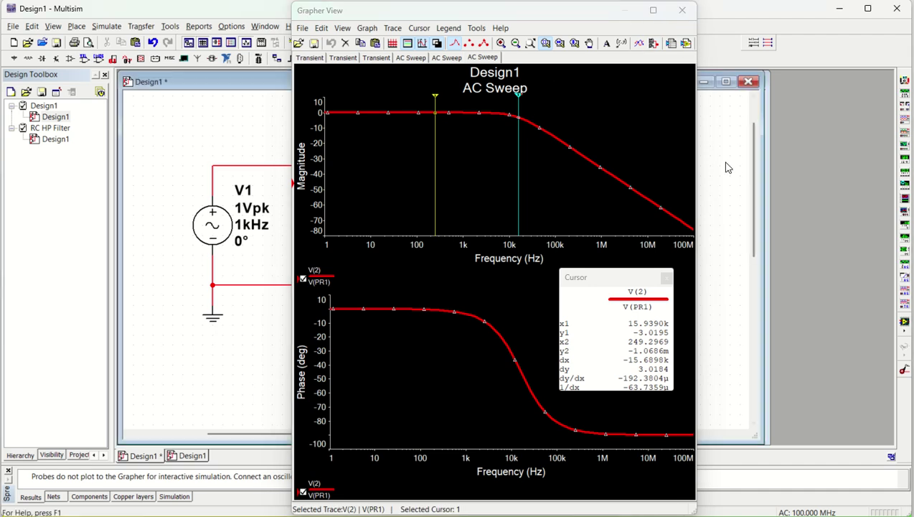
left_click(683, 10)
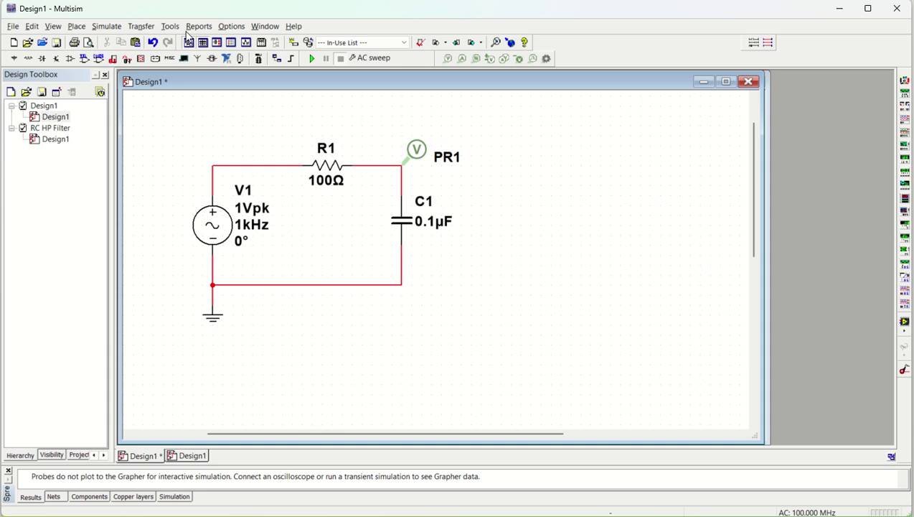
Change the active analysis to Transient and run it on the RC circuit
left_click(107, 26)
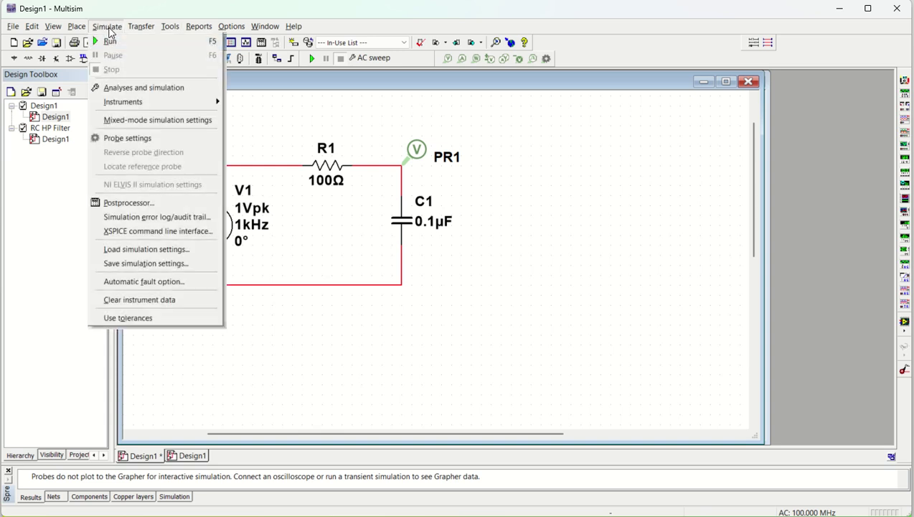
left_click(118, 89)
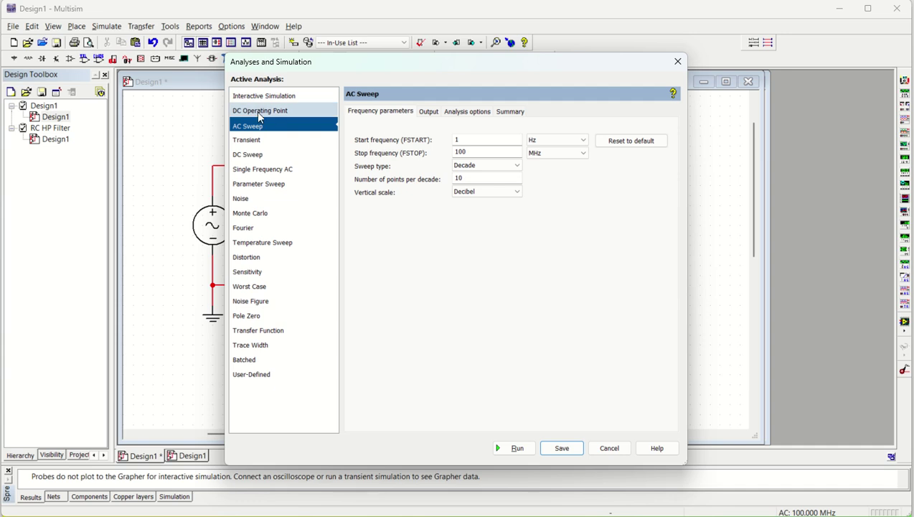
left_click(252, 140)
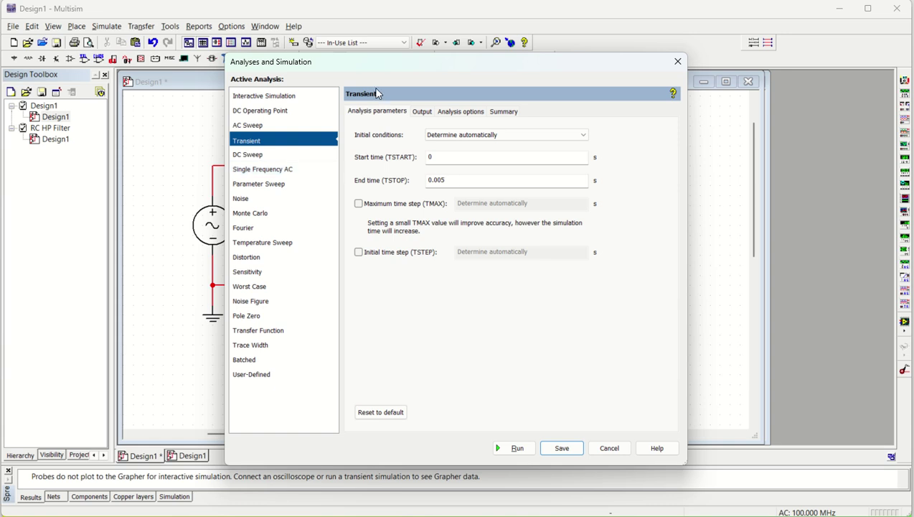
left_click_drag(347, 66, 459, 60)
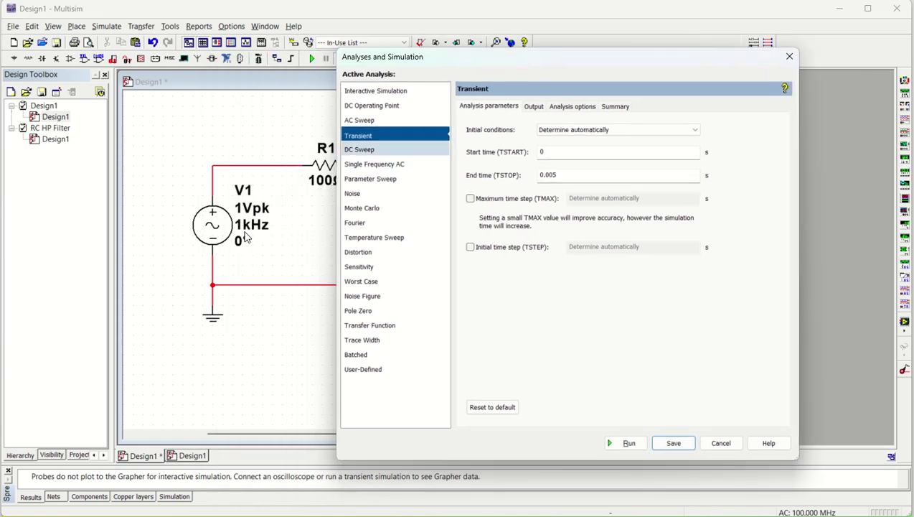
left_click(624, 443)
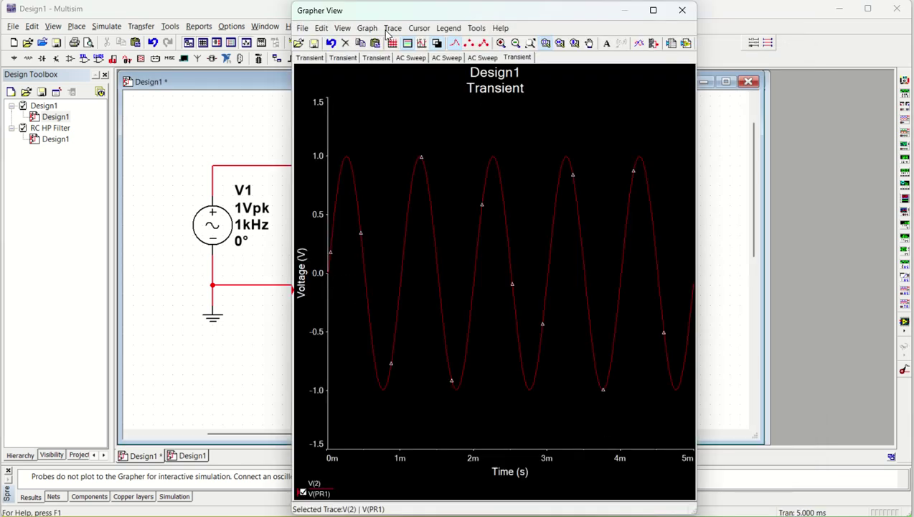
Move the graph window beside the schematic, set the V(PR1) trace width to 4 and show the grid
left_click_drag(394, 19, 554, 14)
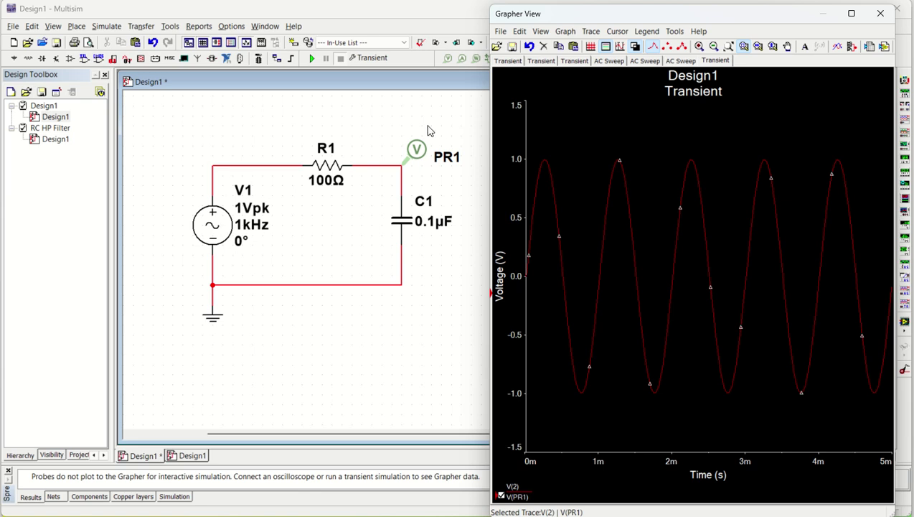
left_click(593, 32)
mouse_move(632, 139)
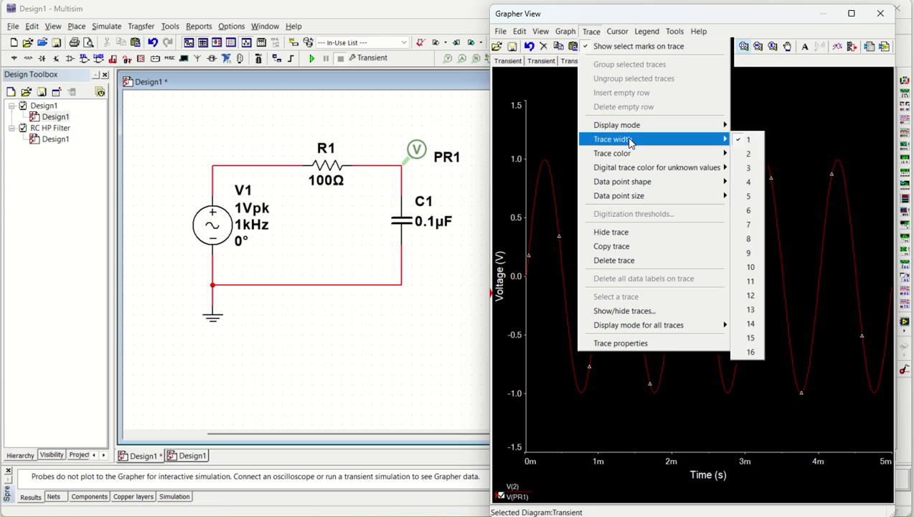
left_click(745, 183)
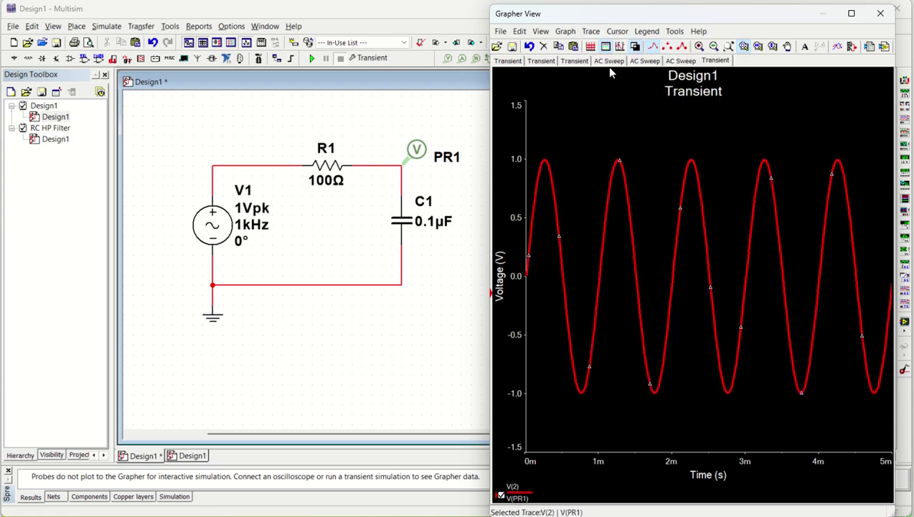
left_click(590, 47)
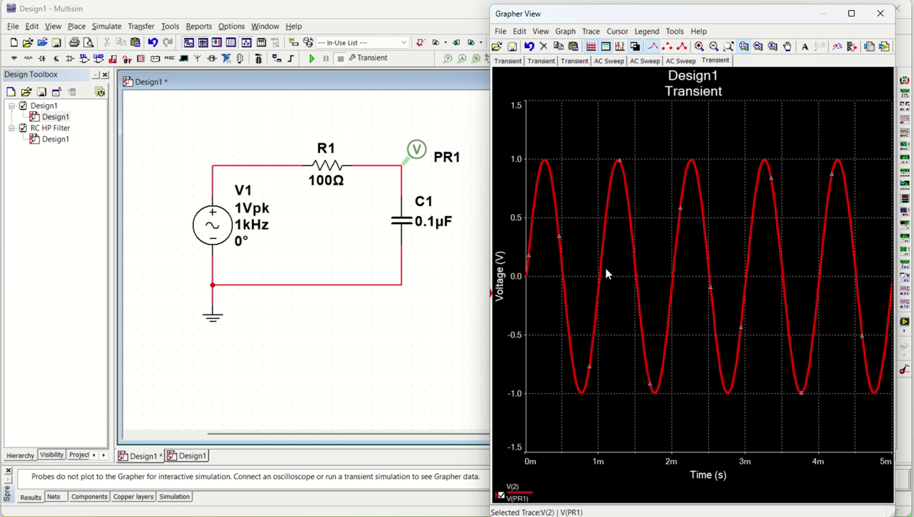
Place a voltage probe on the wire between V1 and R1 and rerun the transient simulation
left_click(301, 229)
left_click(447, 58)
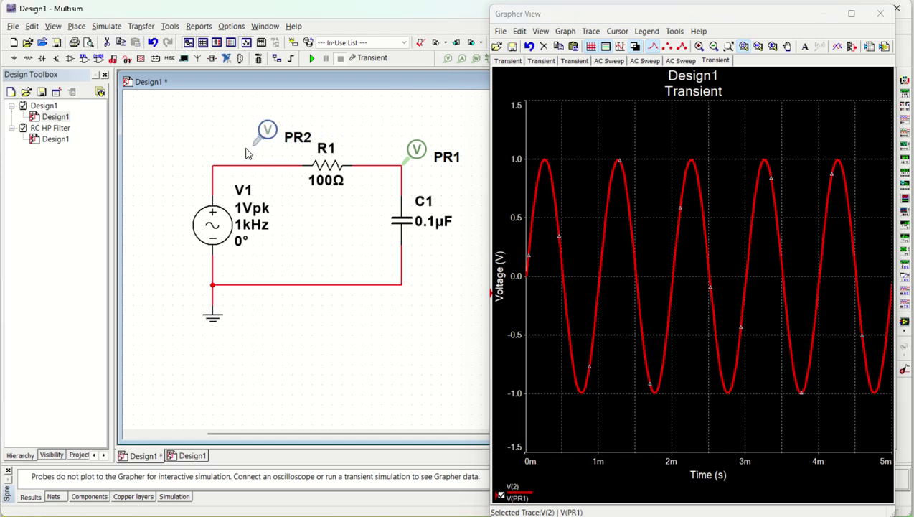
left_click(223, 163)
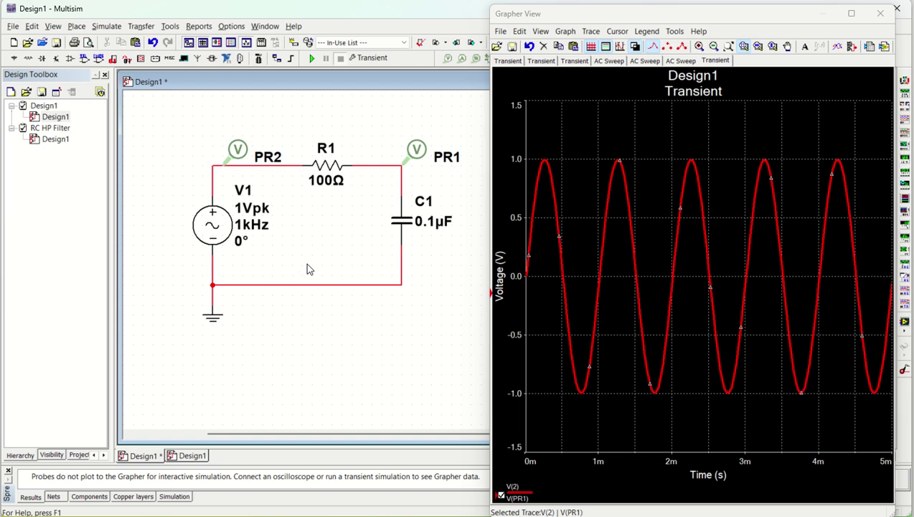
left_click(311, 59)
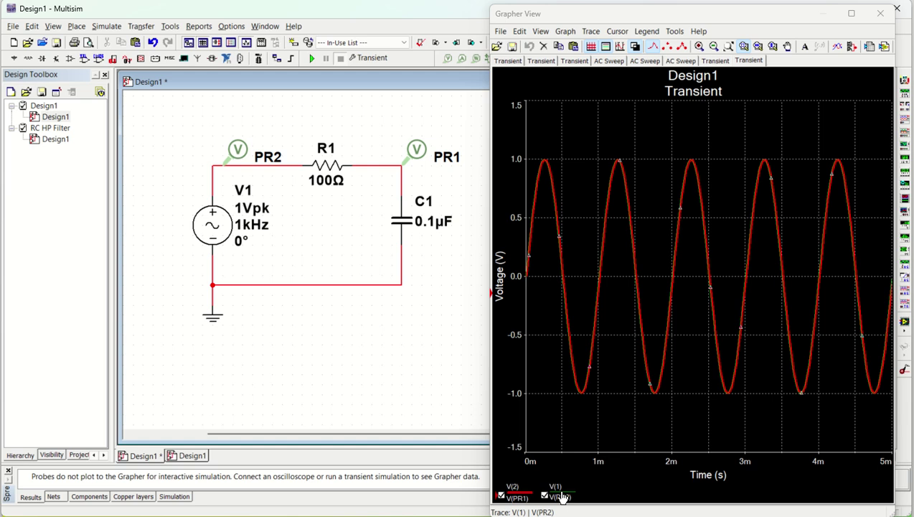
left_click(591, 31)
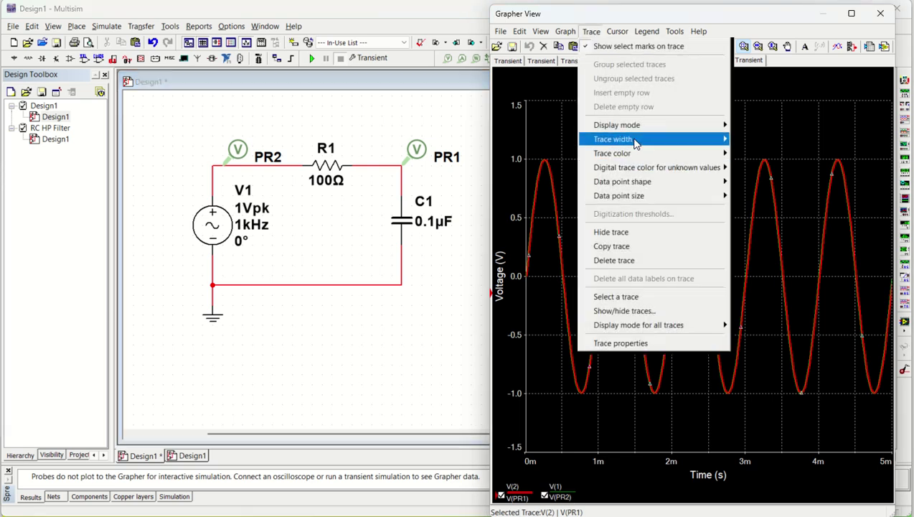
left_click(538, 134)
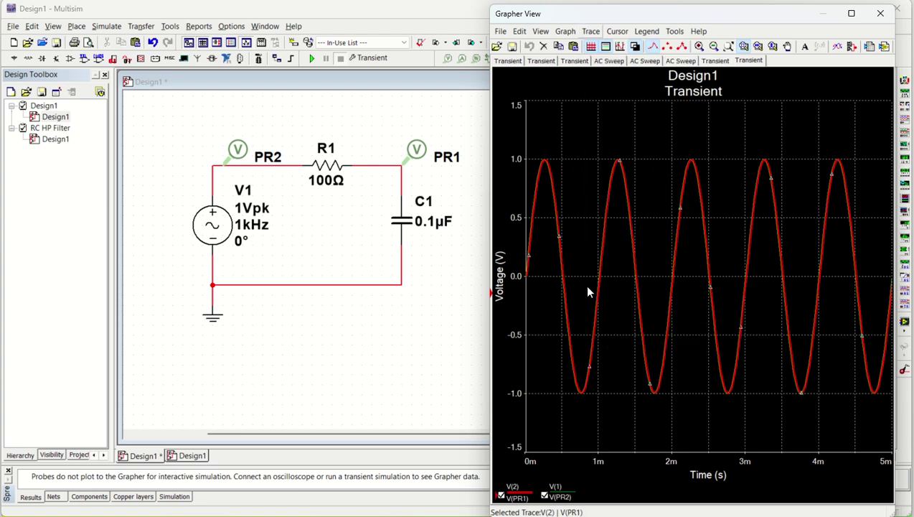
left_click(347, 230)
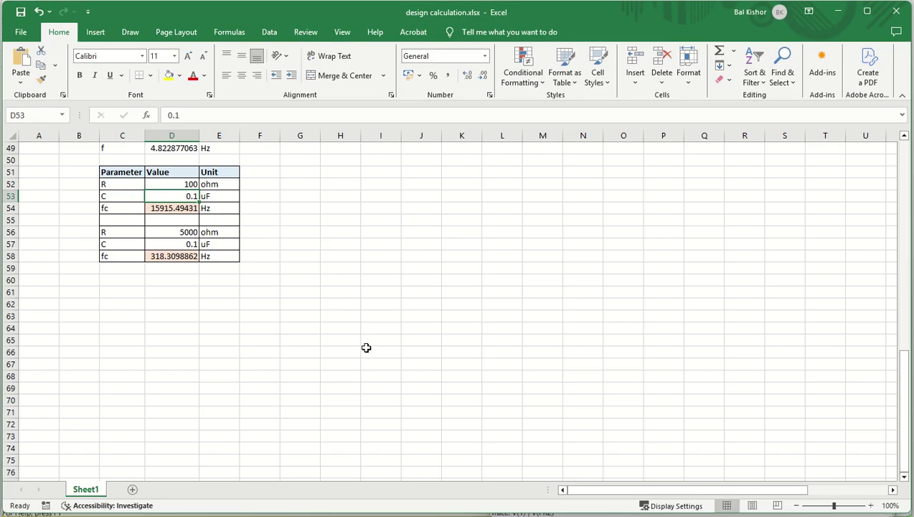
In the Excel workbook design calculation.xlsx, set the first filter's R value in cell D52 to 1000 ohm
left_click(209, 256)
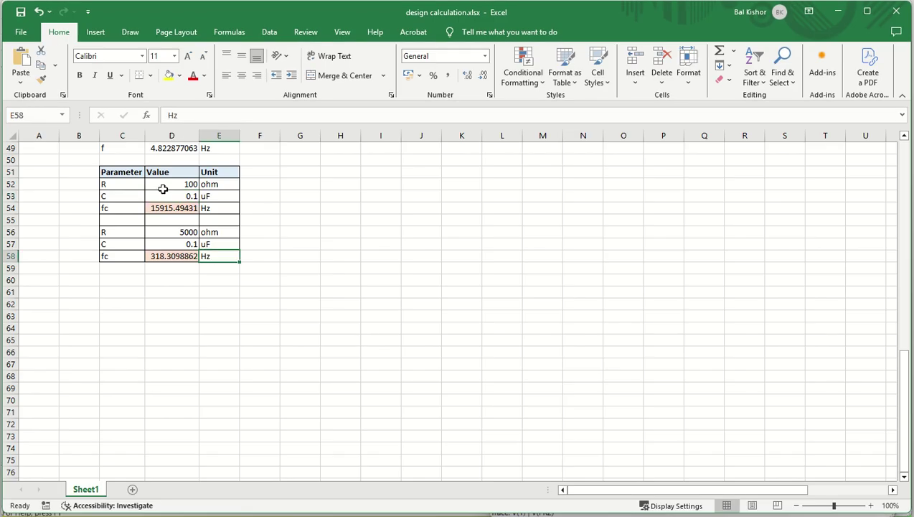
left_click(162, 184)
left_click(179, 196)
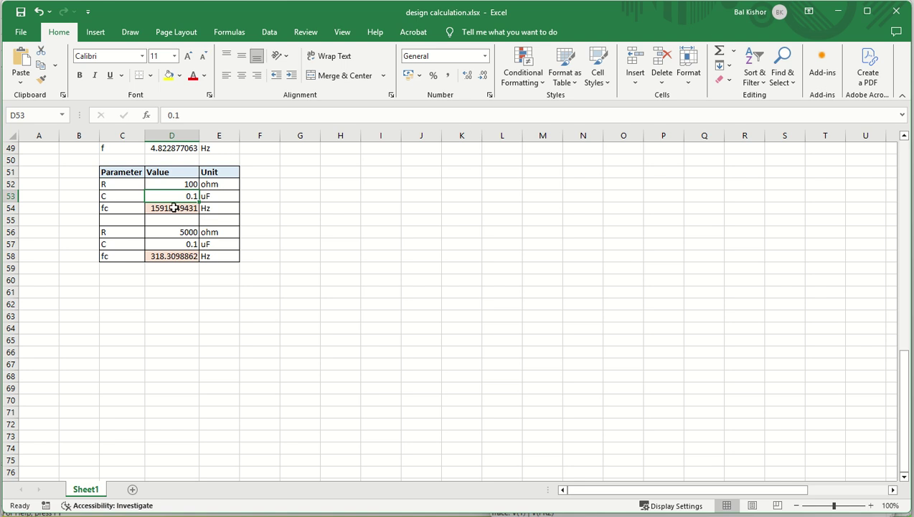
left_click(182, 181)
double_click(188, 181)
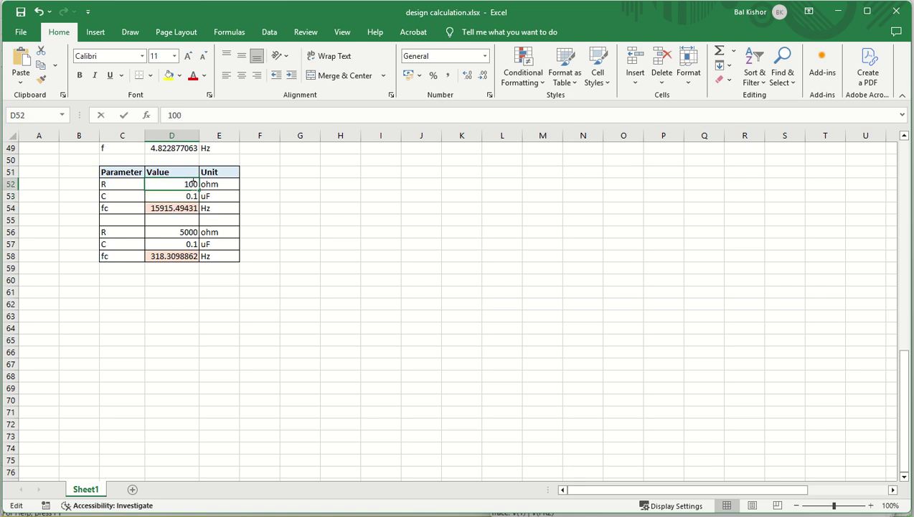
type("0")
key("Return")
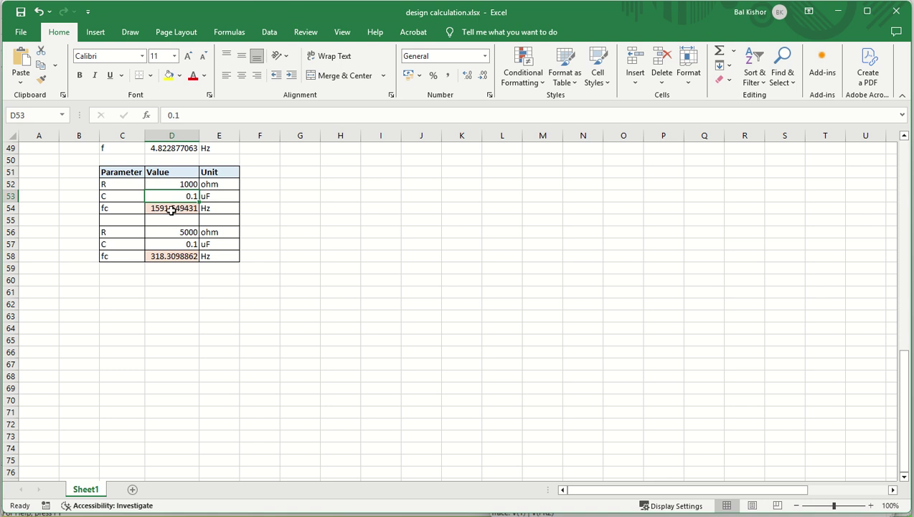
Return to Multisim, set resistor R1 to 1000 Ω and rerun the transient simulation
left_click(836, 11)
double_click(327, 170)
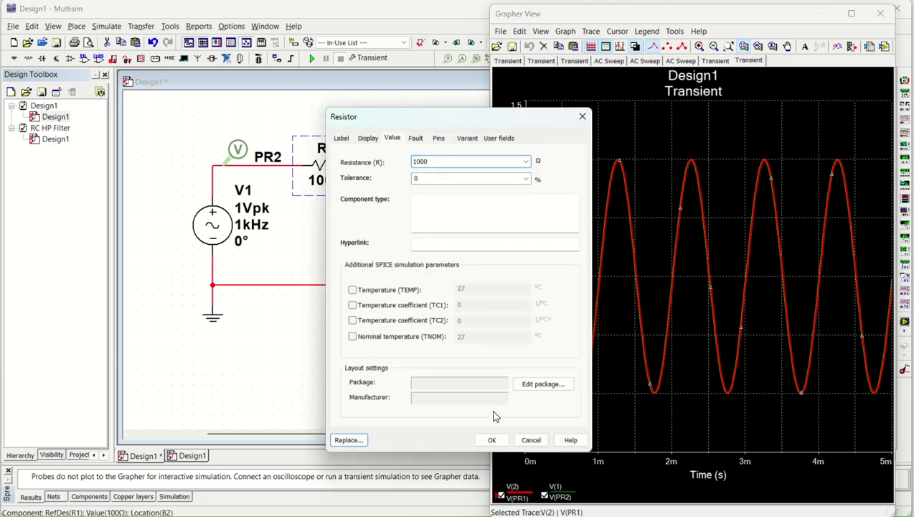
left_click(492, 439)
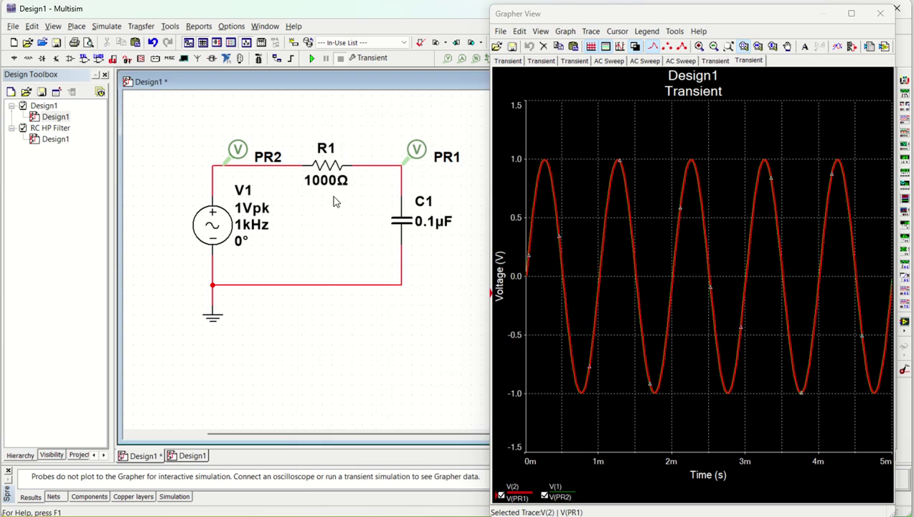
left_click(312, 59)
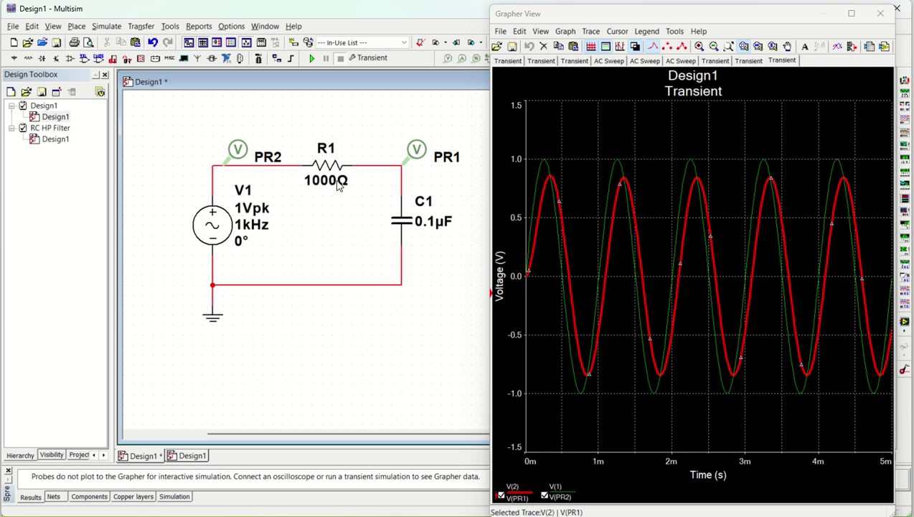
Set the width of the V(PR2) input trace to 4 in the transient graph
left_click(549, 166)
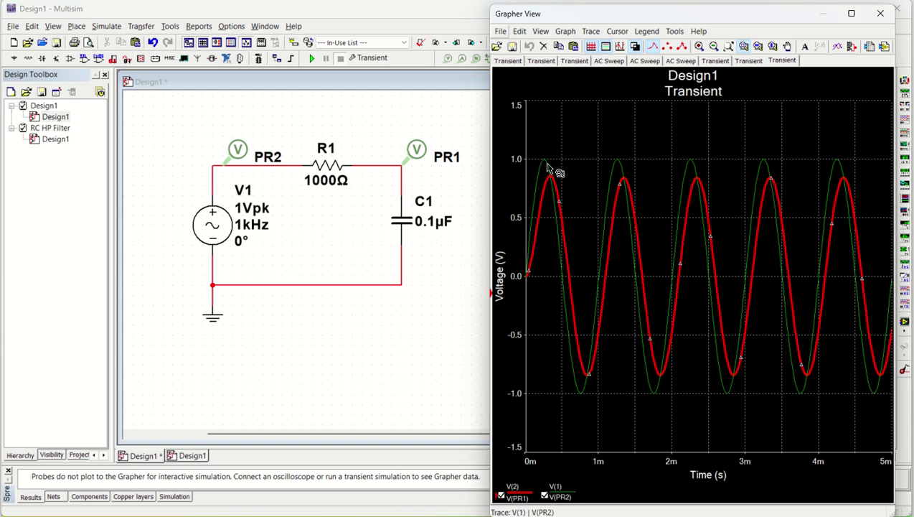
left_click(548, 171)
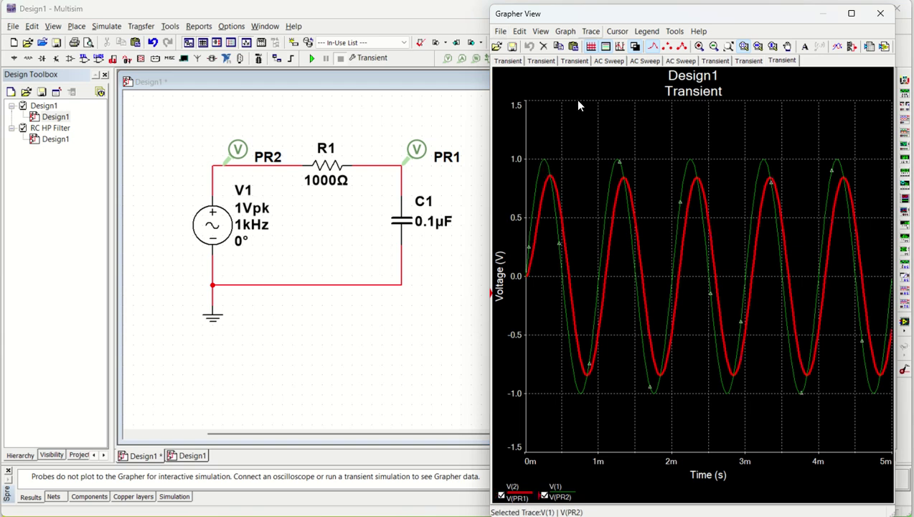
left_click(591, 31)
mouse_move(657, 141)
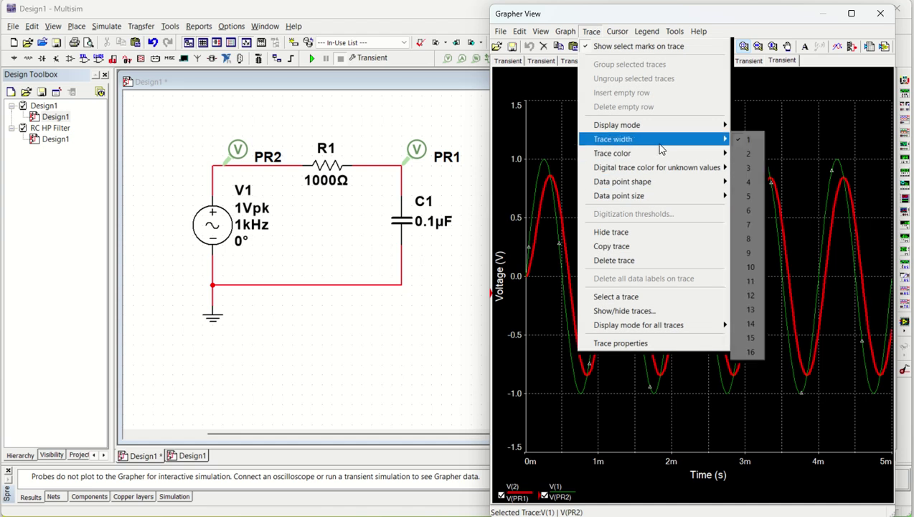
left_click(748, 185)
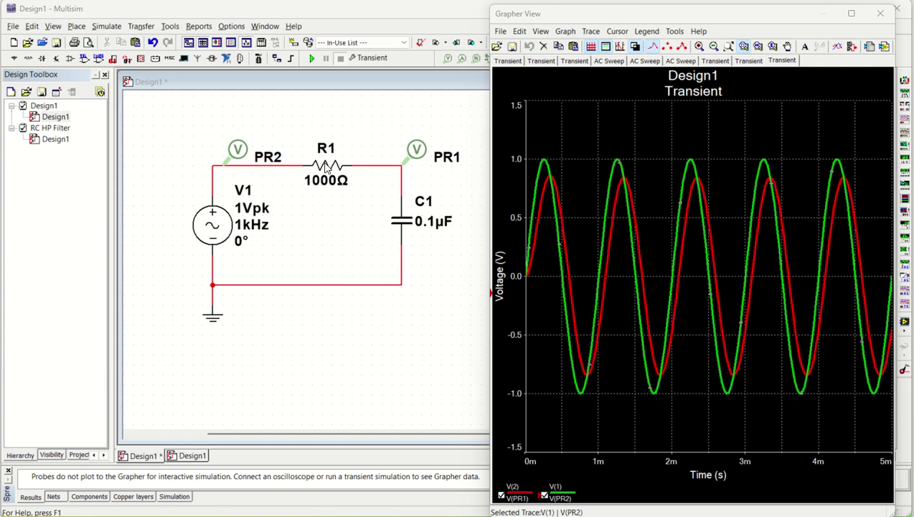
Set the resistance of R1 in the schematic to 10 kΩ
double_click(324, 166)
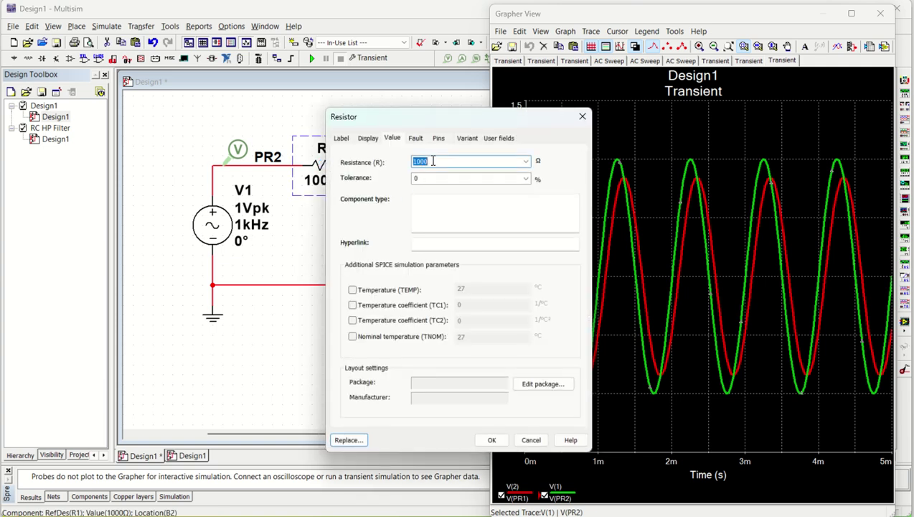
left_click_drag(433, 161, 421, 161)
type("0")
key("Return")
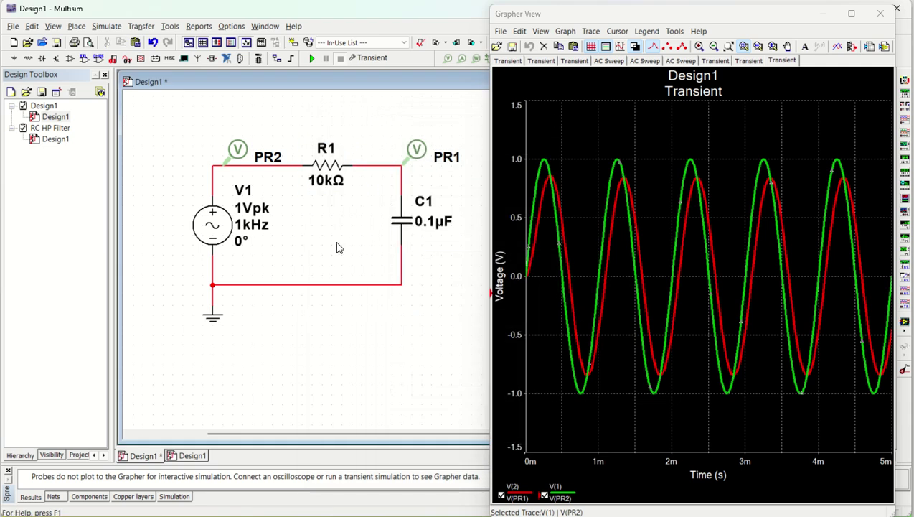
Switch to the Excel design calculation and set the first filter's R value in cell D52 to 10000 ohm
left_click(509, 514)
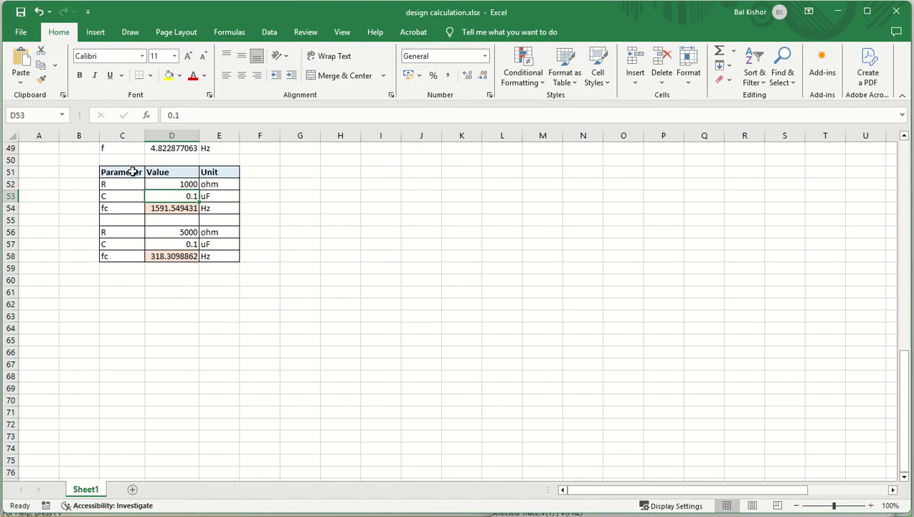
left_click(188, 183)
double_click(188, 183)
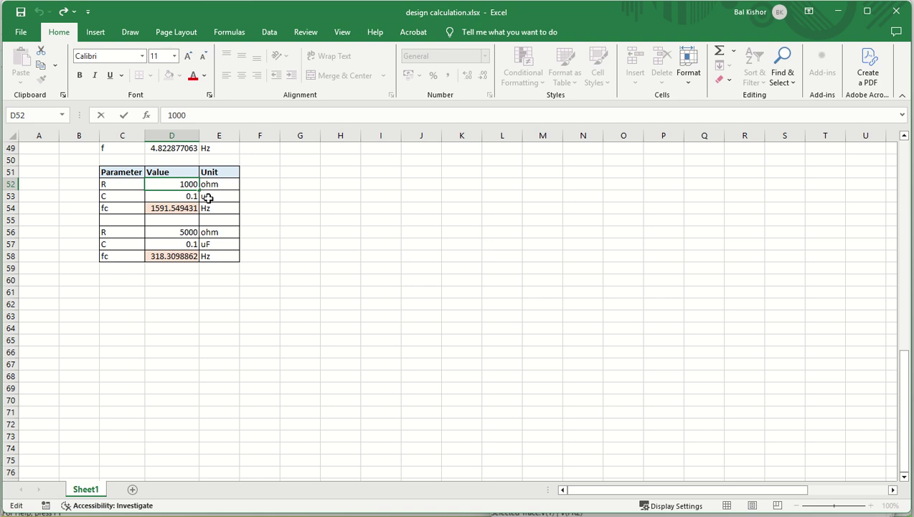
type("0")
key("Return")
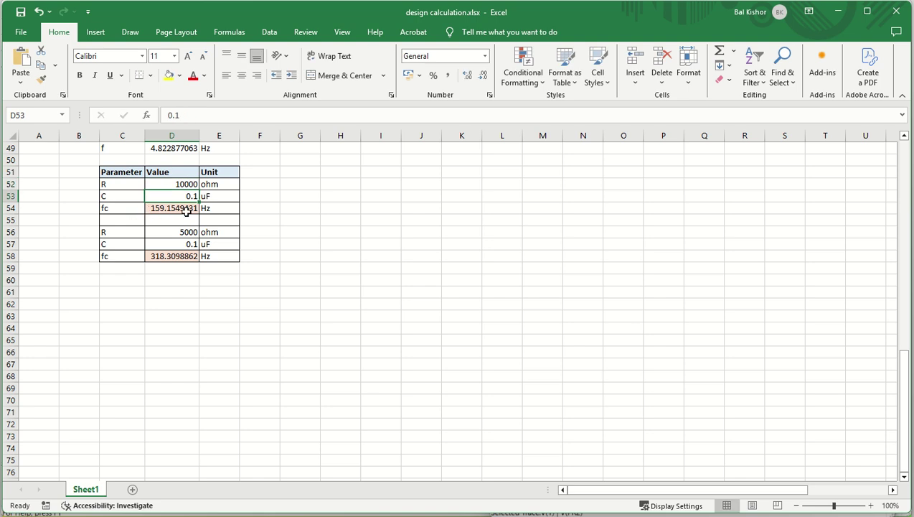
Return to Multisim from the spreadsheet and rerun the transient simulation with R1 at 10 kΩ
left_click(835, 13)
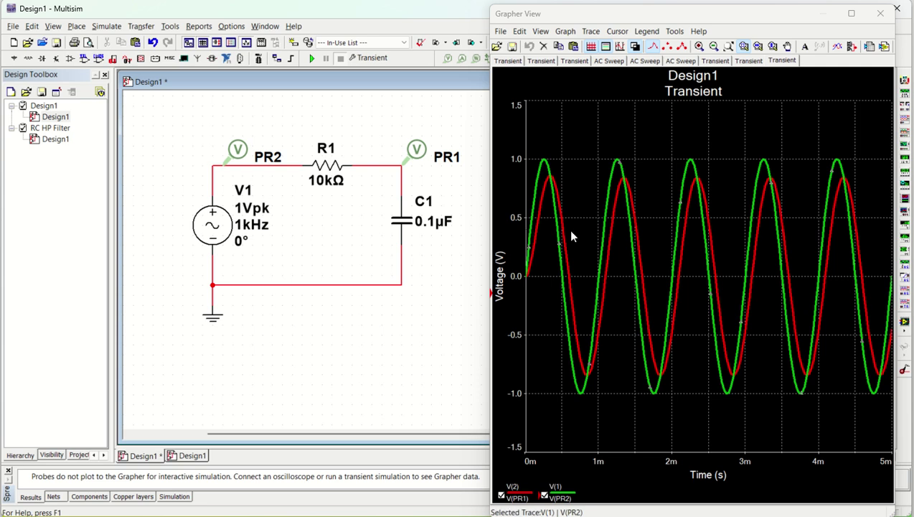
left_click(311, 58)
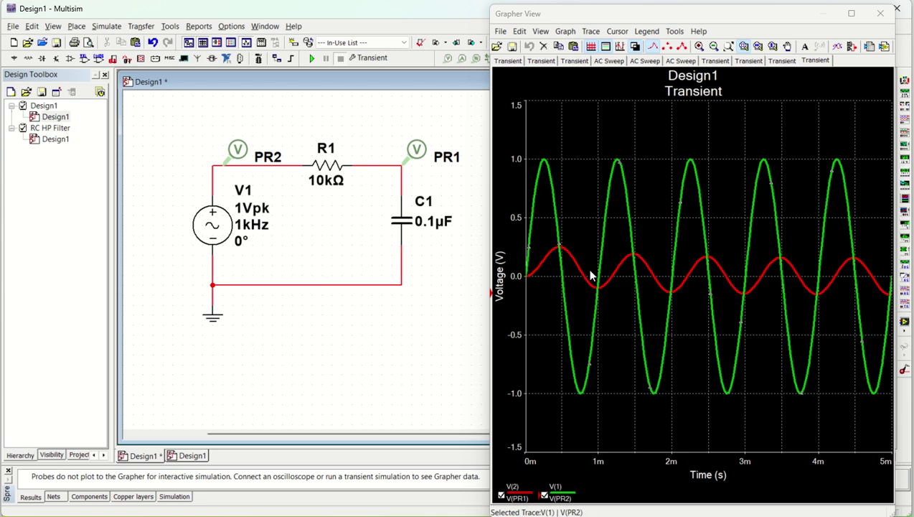
left_click(562, 253)
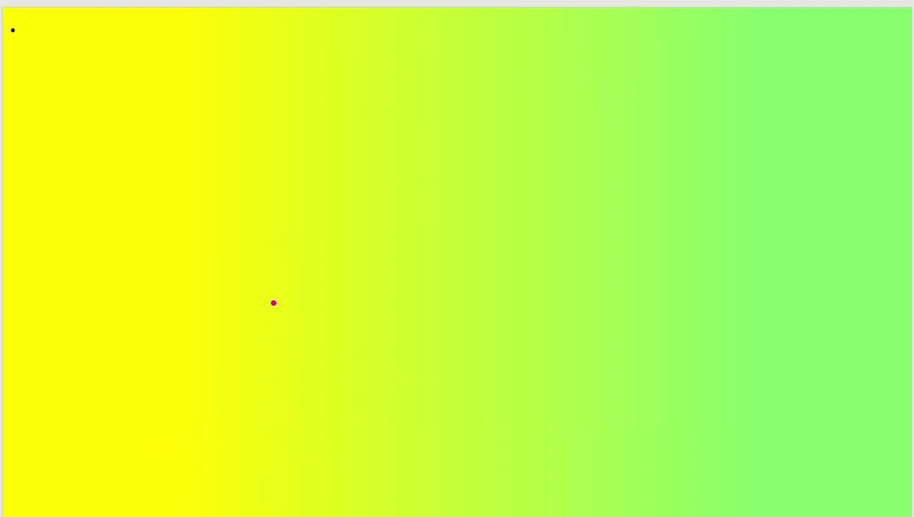
On the whiteboard, sketch a low-pass response curve on two axes and mark its cutoff point as fc
left_click_drag(157, 44, 134, 242)
left_click_drag(95, 179, 424, 180)
mouse_move(146, 81)
left_mouse_down()
mouse_move(300, 98)
mouse_move(307, 201)
left_mouse_up()
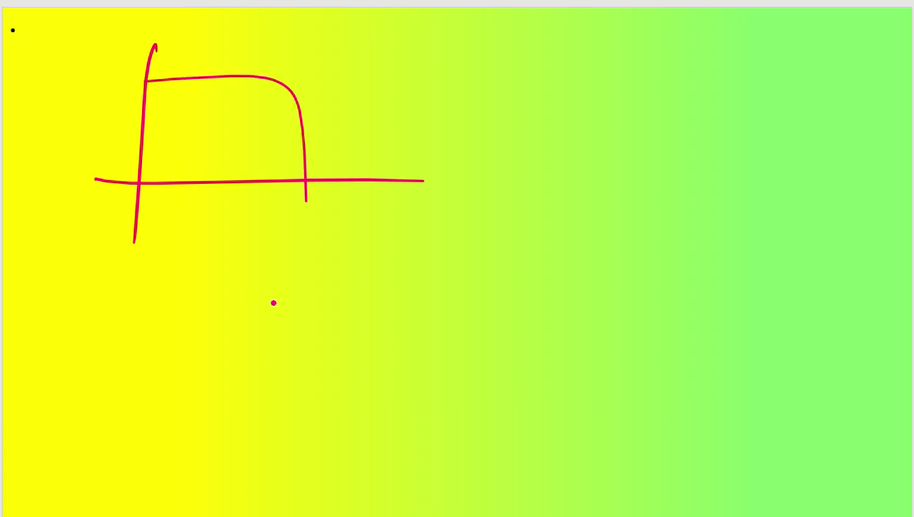
left_click_drag(288, 84, 275, 112)
left_click_drag(280, 170, 257, 227)
left_click_drag(259, 212, 287, 229)
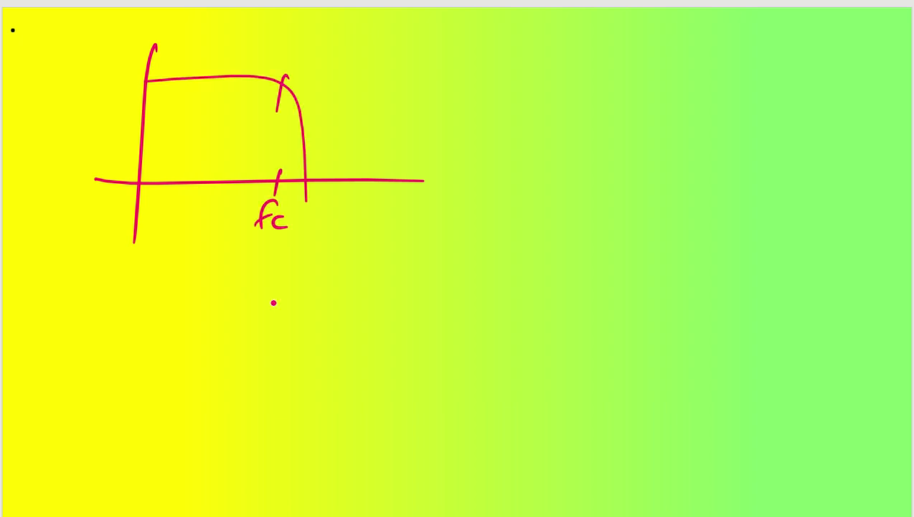
Title the sketched response curve LPF and write = 159 Hz beneath the fc mark
mouse_move(207, 36)
left_mouse_down()
mouse_move(225, 56)
mouse_move(232, 42)
left_mouse_up()
mouse_move(246, 31)
left_mouse_down()
mouse_move(264, 22)
mouse_move(247, 48)
left_mouse_up()
left_click_drag(247, 38, 260, 36)
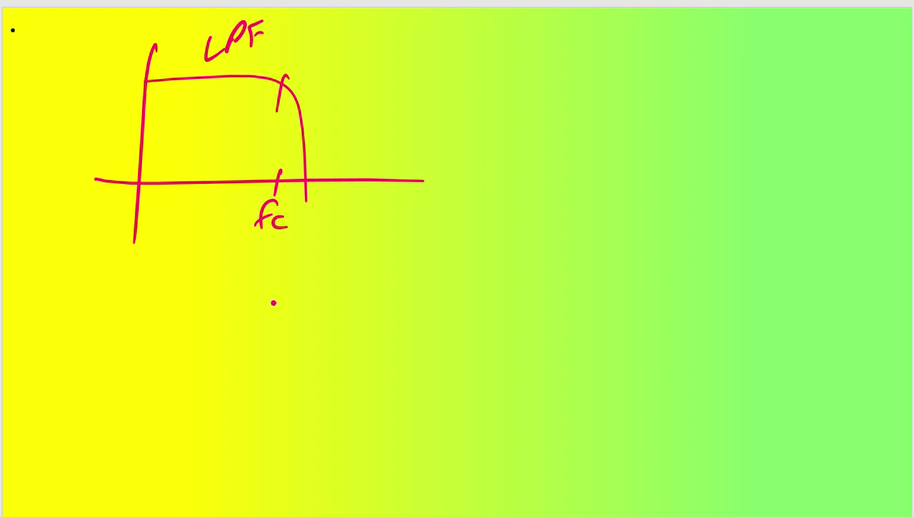
left_click_drag(246, 258, 259, 253)
left_click_drag(244, 272, 267, 267)
mouse_move(282, 244)
left_mouse_down()
mouse_move(295, 242)
mouse_move(277, 265)
left_mouse_up()
mouse_move(310, 244)
left_mouse_down()
mouse_move(300, 250)
mouse_move(305, 262)
left_mouse_up()
mouse_move(332, 241)
left_mouse_down()
mouse_move(331, 254)
mouse_move(343, 255)
left_mouse_up()
left_click_drag(350, 242, 374, 251)
left_click(386, 246)
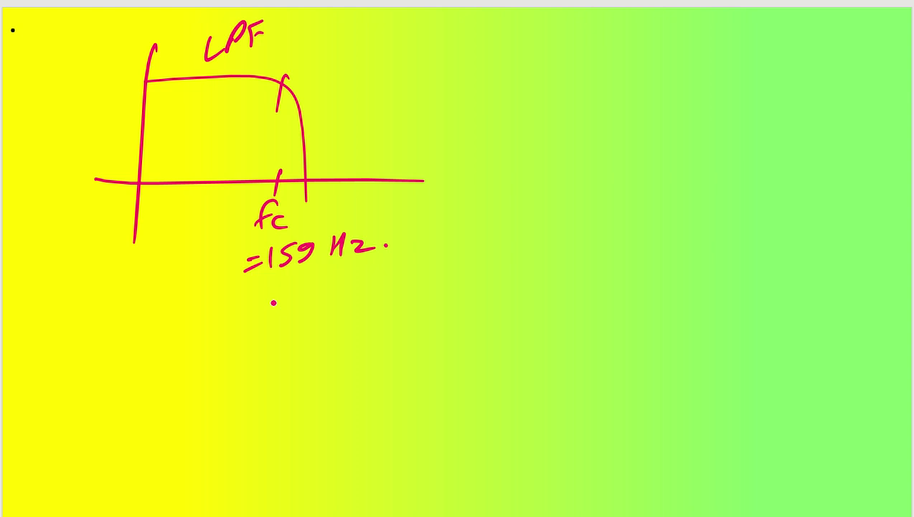
Write Vin followed by an arrow and the input signal's frequency beside the sketched response curve
left_click_drag(473, 45, 514, 71)
mouse_move(527, 59)
left_mouse_down()
mouse_move(545, 56)
mouse_move(540, 62)
left_mouse_up()
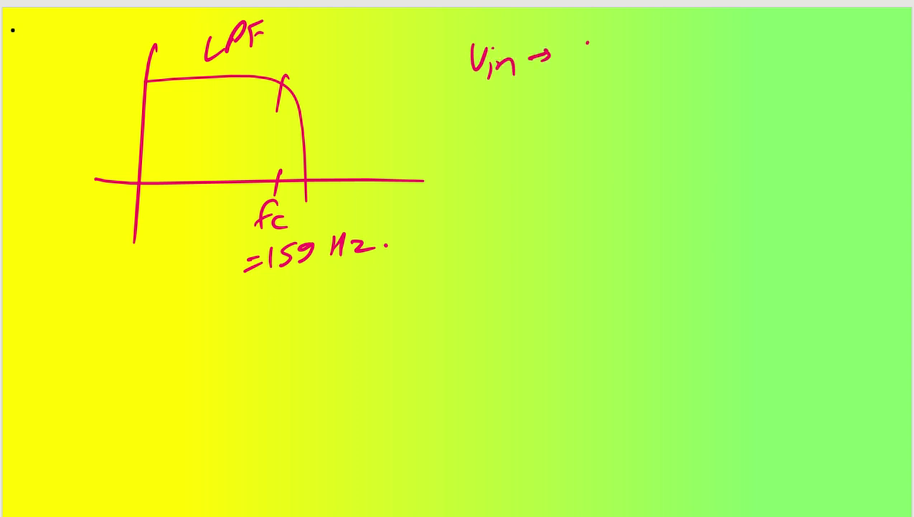
left_click_drag(582, 42, 580, 65)
mouse_move(596, 41)
left_mouse_down()
mouse_move(602, 60)
mouse_move(611, 51)
left_mouse_up()
left_click_drag(622, 43, 640, 57)
left_click_drag(650, 50, 682, 54)
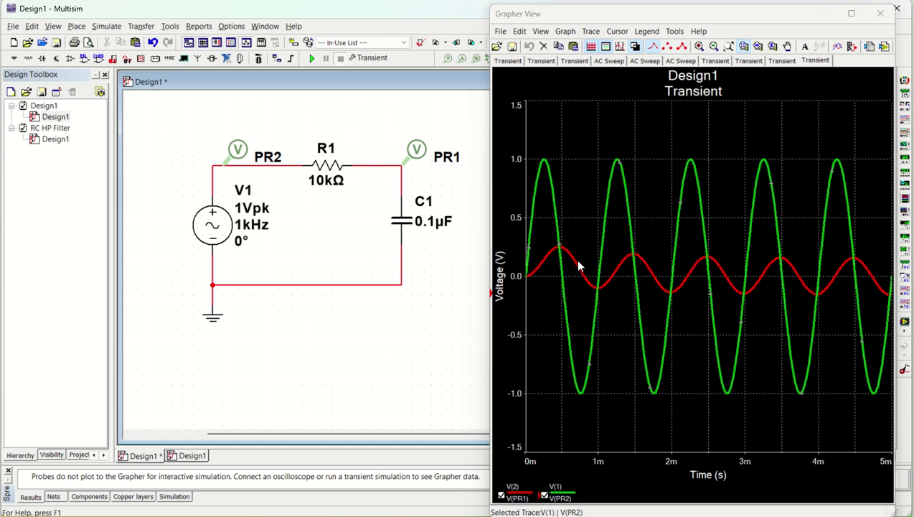
Back in Multisim, set the frequency of source V1 to 1 Hz and rerun the transient simulation
left_click(214, 227)
double_click(213, 227)
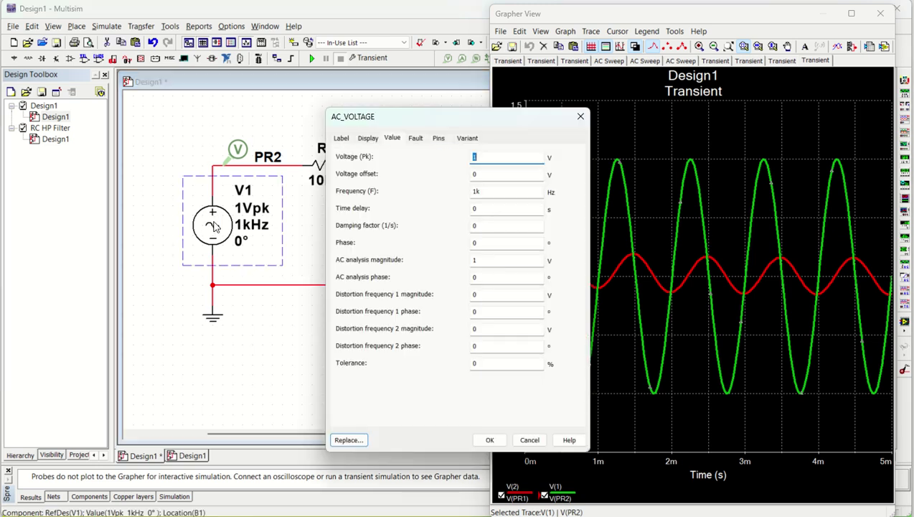
left_click(485, 191)
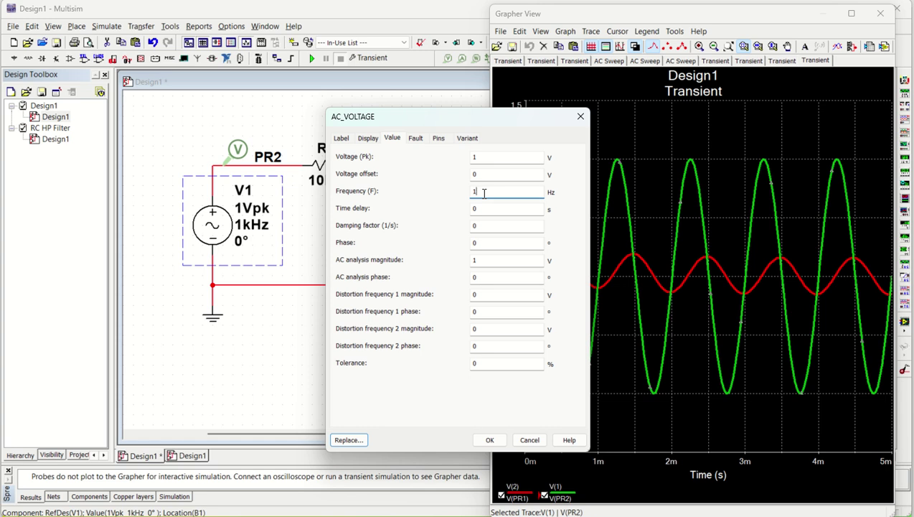
key("Return")
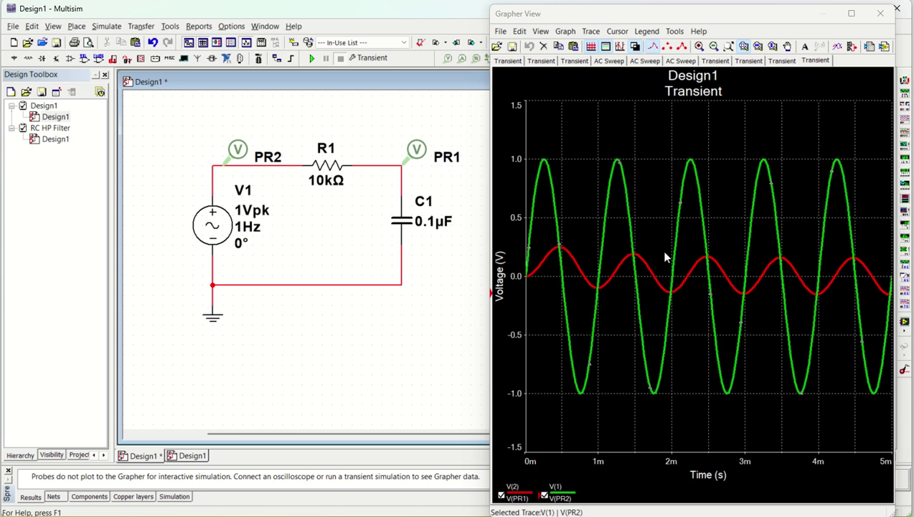
left_click(312, 60)
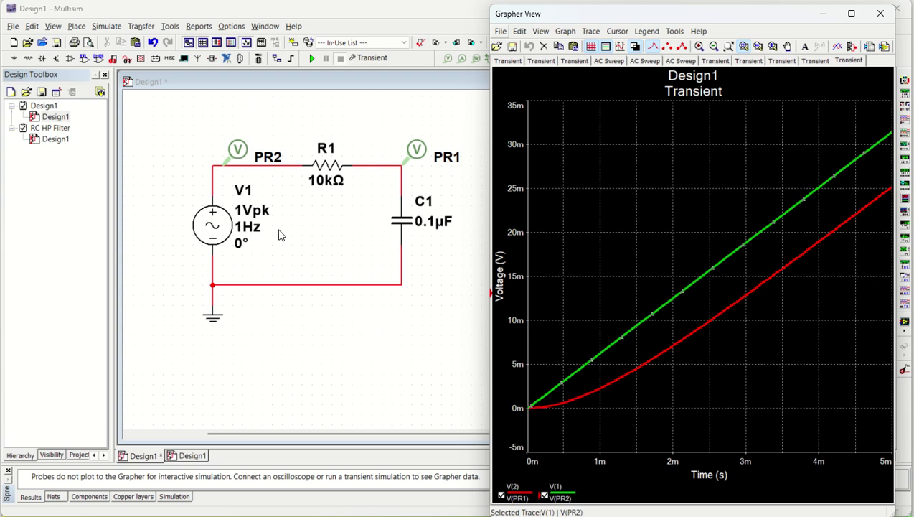
Set the transient analysis end time (TSTOP) to 5 s and run the simulation
left_click(170, 26)
left_click(100, 28)
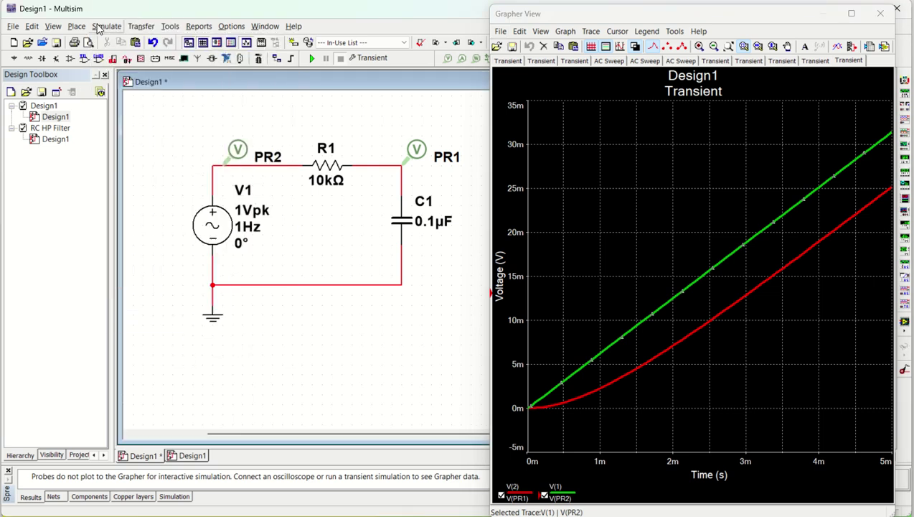
left_click(99, 27)
left_click(137, 87)
double_click(449, 180)
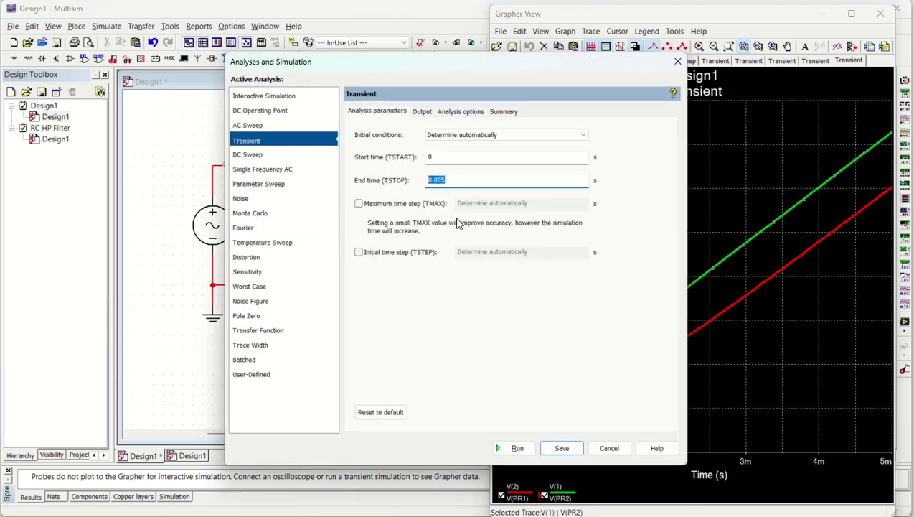
type("5")
left_click(510, 447)
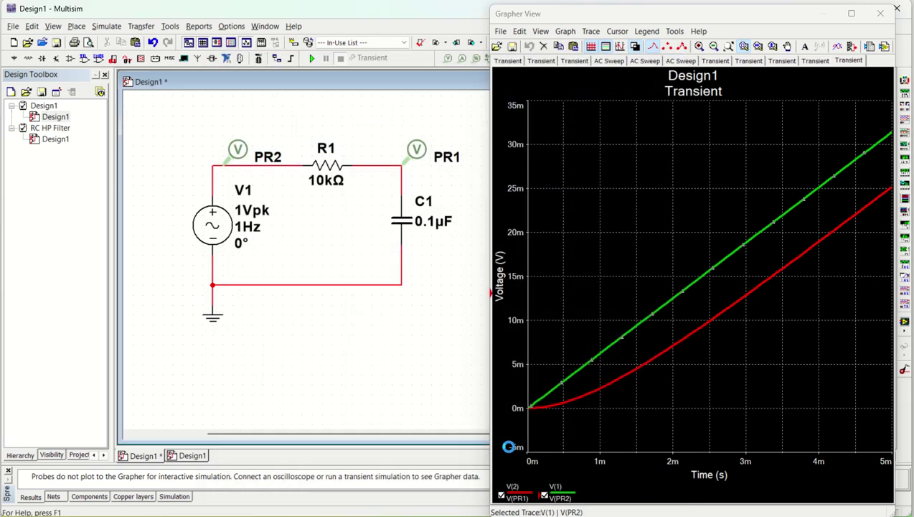
left_click(514, 260)
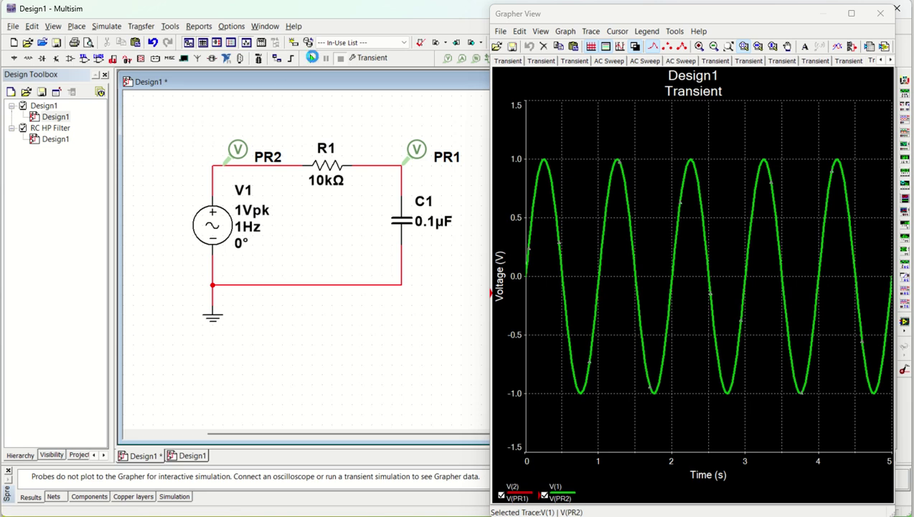
left_click(311, 59)
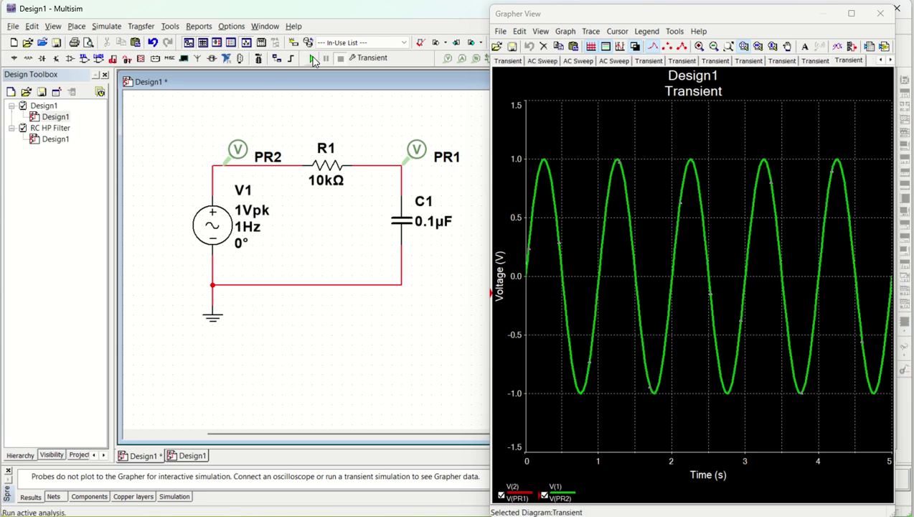
Compare the V(PR1) output with the V(PR2) input by toggling the V(PR2) trace, leaving it hidden
left_click(545, 495)
left_click(511, 498)
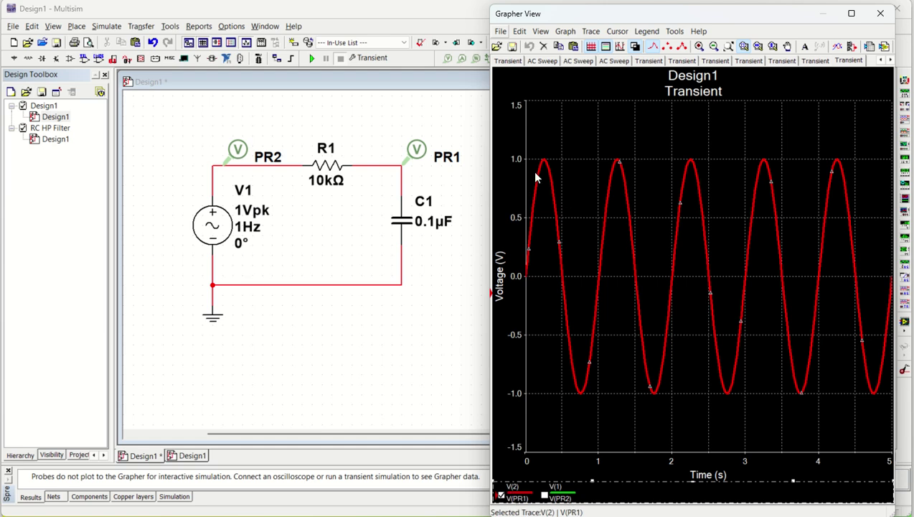
left_click(544, 496)
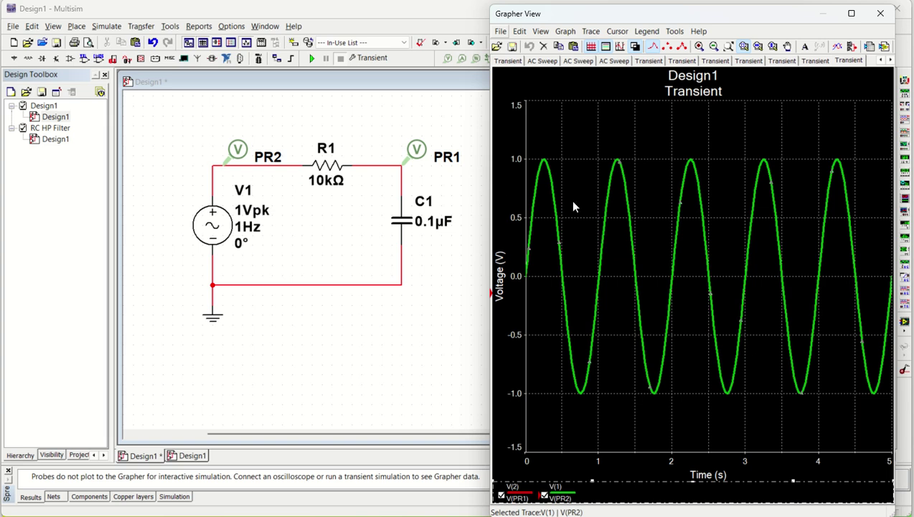
left_click(544, 495)
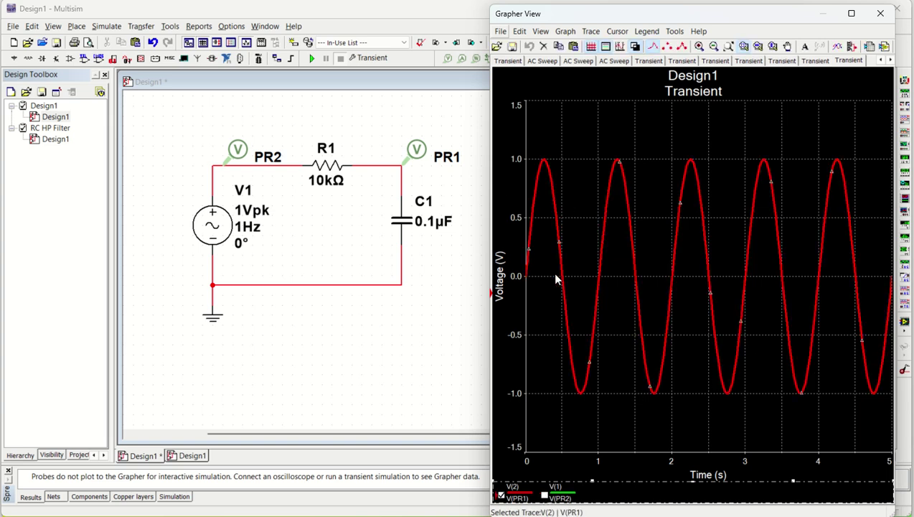
left_click(362, 231)
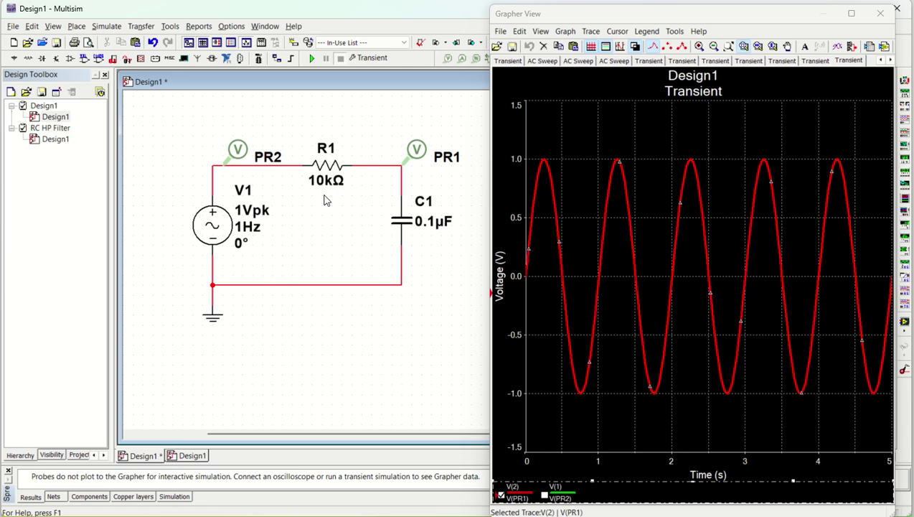
Switch the active analysis to AC Sweep and run it from 1 Hz to 100 MHz
left_click(106, 26)
left_click(126, 87)
left_click(246, 126)
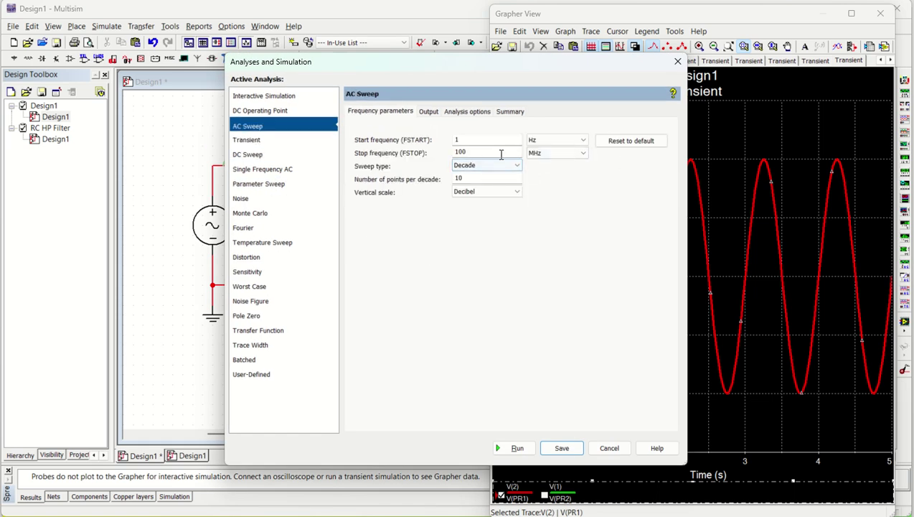
left_click(517, 448)
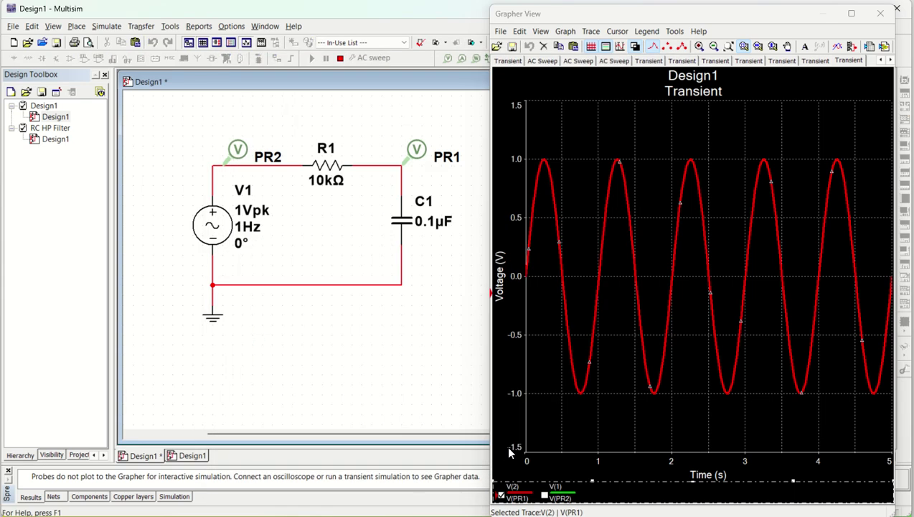
Place measurement cursors on the AC Sweep magnitude plot, with cursor 2 in the passband at about 9 Hz
left_click_drag(638, 184, 774, 272)
left_click(636, 124)
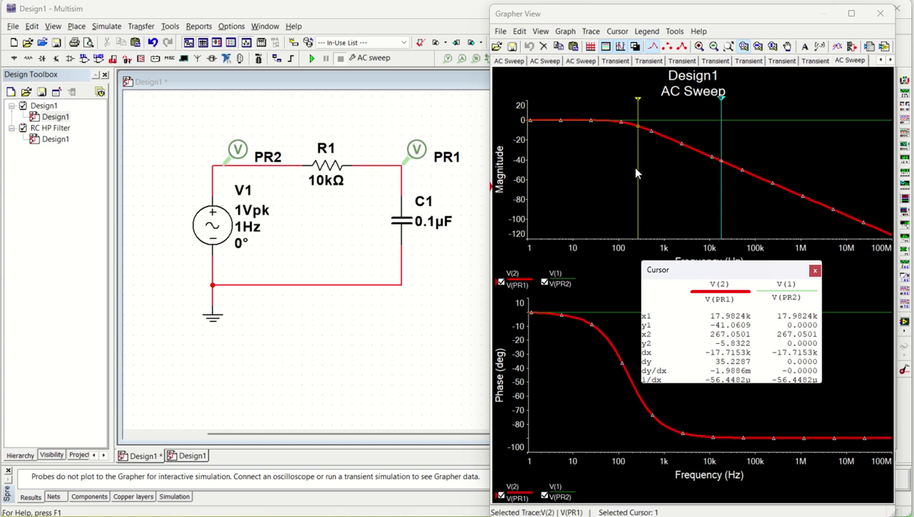
left_click_drag(638, 178, 573, 176)
left_click(716, 145)
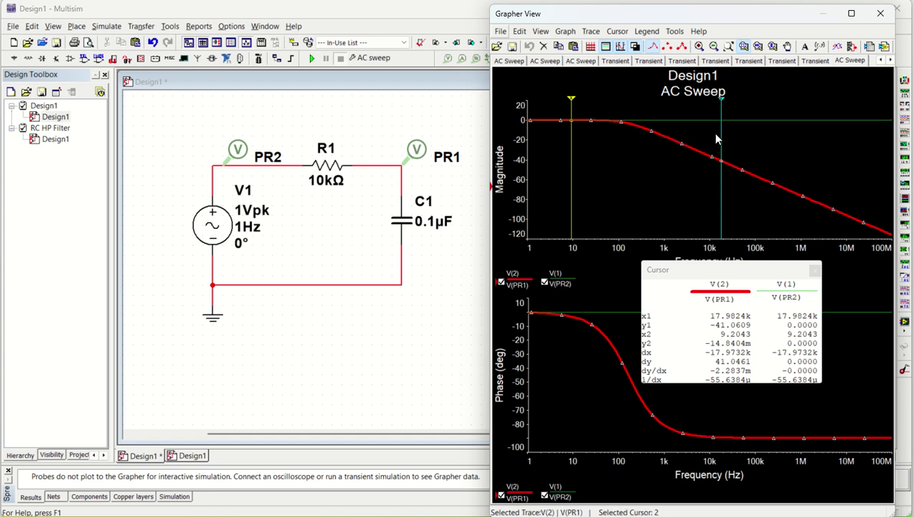
Move cursor 1 along the magnitude curve to about 160 Hz to read the output level near cutoff
left_click_drag(721, 101, 638, 110)
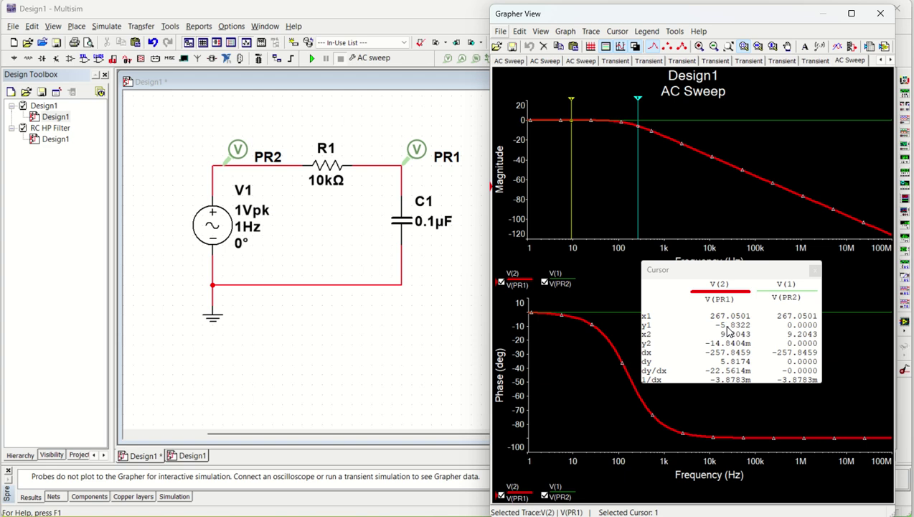
left_click(637, 104)
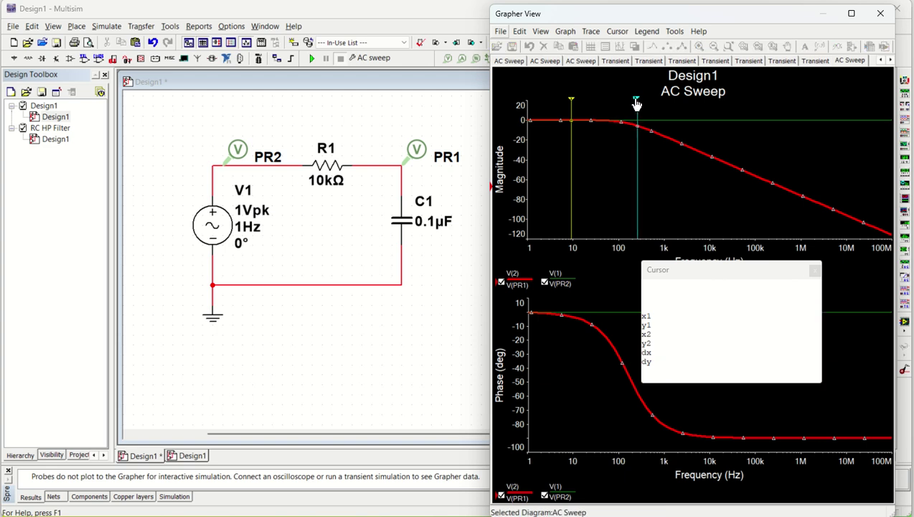
left_click_drag(637, 104, 630, 108)
left_click_drag(627, 109, 628, 109)
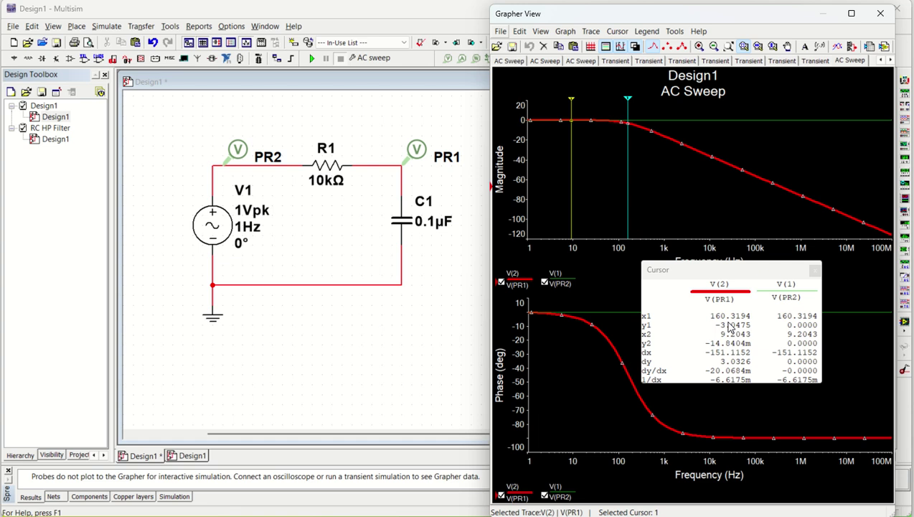
left_click(337, 379)
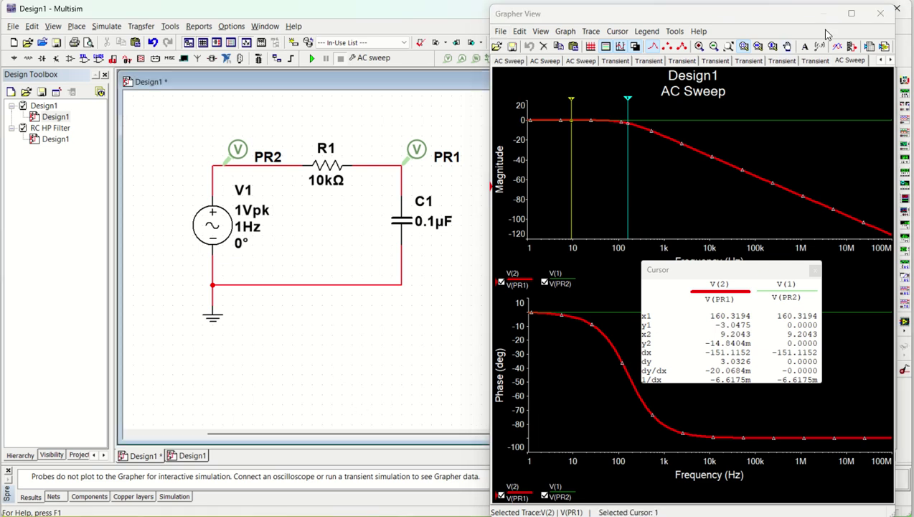
Close the Grapher View and return to the RC filter schematic with nothing selected
left_click(879, 13)
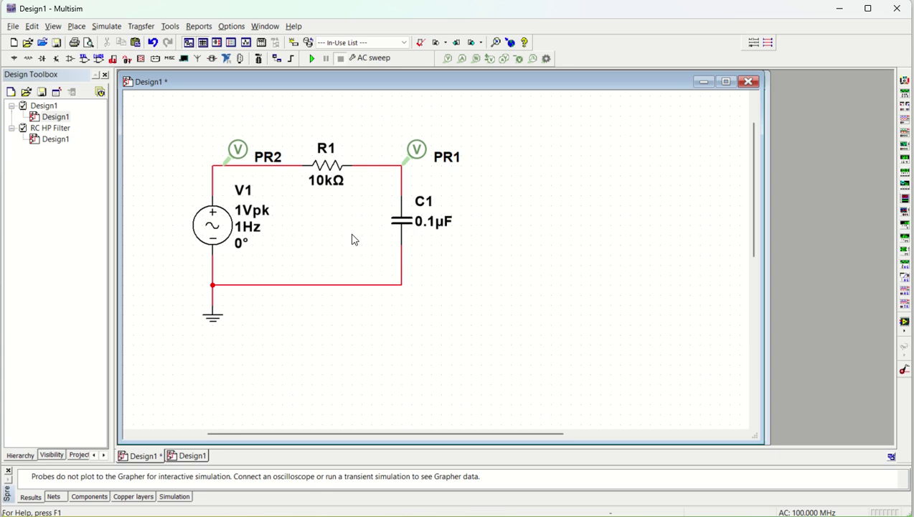
left_click_drag(162, 105, 506, 372)
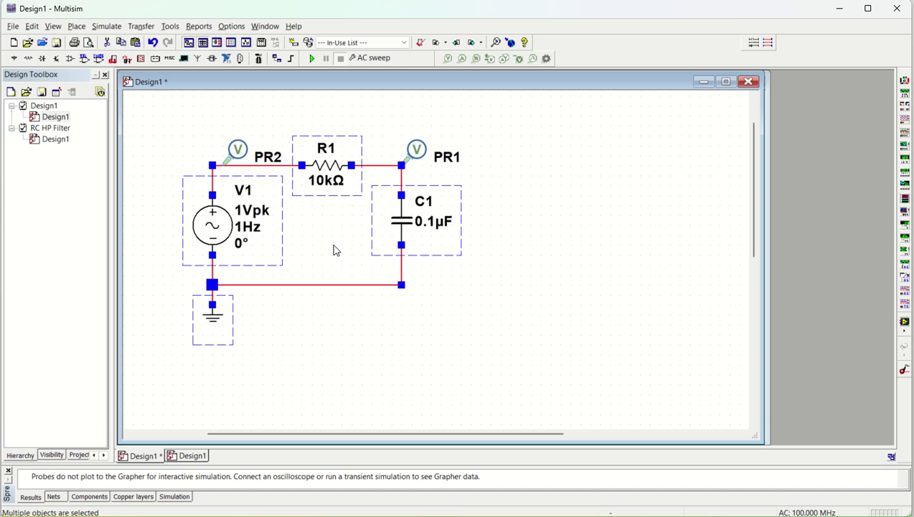
left_click(501, 294)
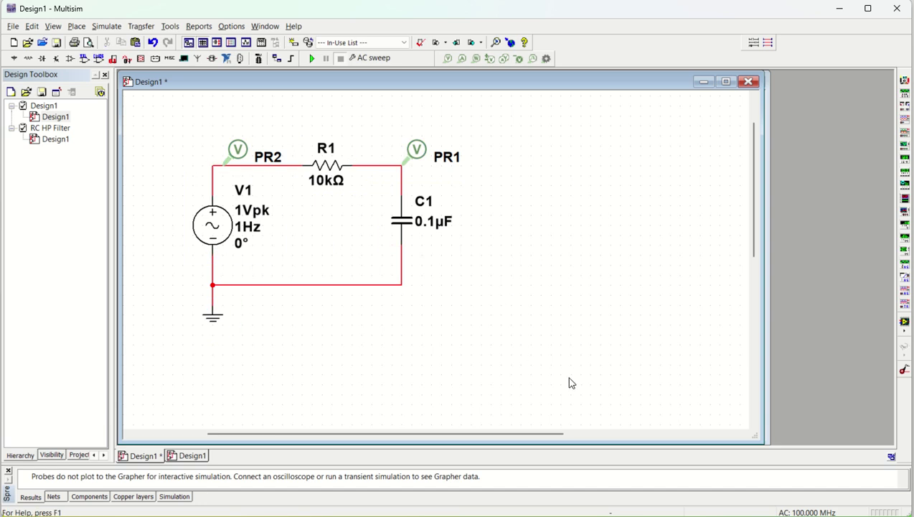